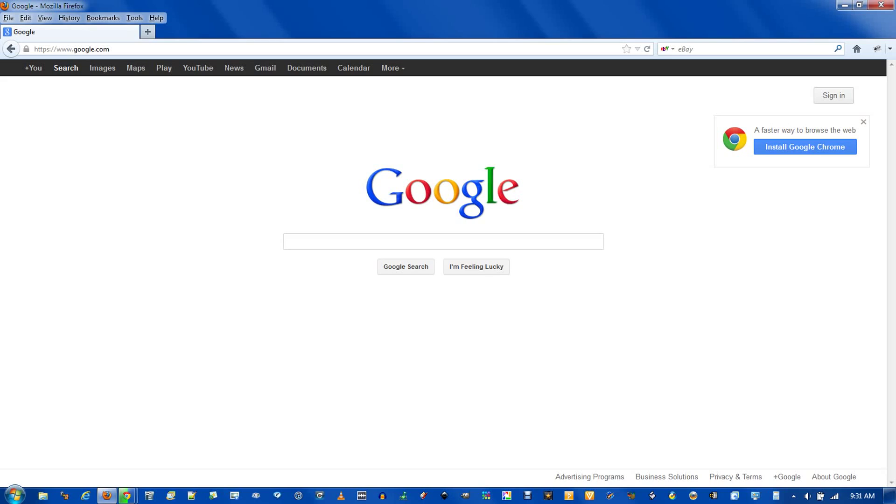
Show the search bar's installed engines list, where eBay is currently selected.
{"action": "left_click", "coordinate": [304, 47]}
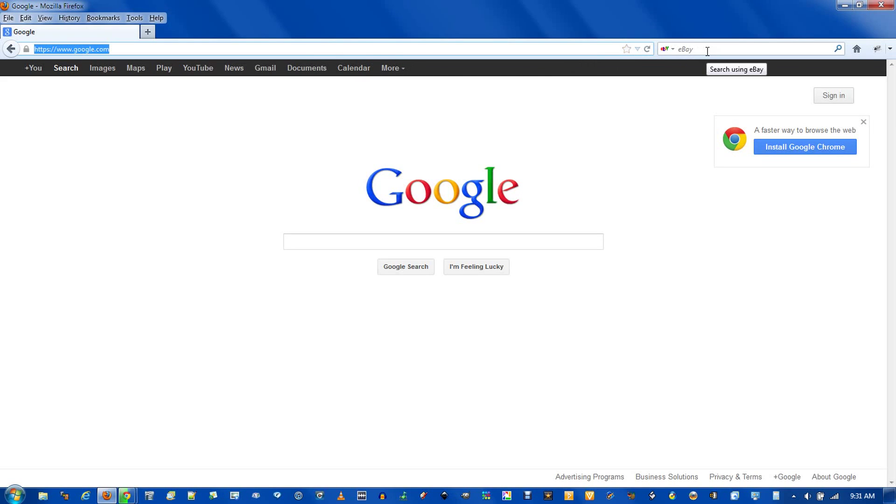
{"action": "left_click", "coordinate": [673, 49]}
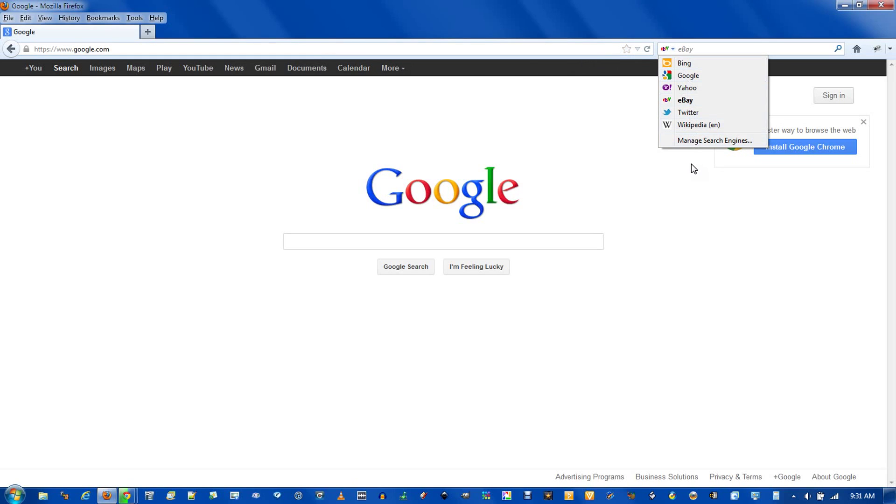
Search for 'google' using the eBay search engine.
{"action": "left_click", "coordinate": [724, 46]}
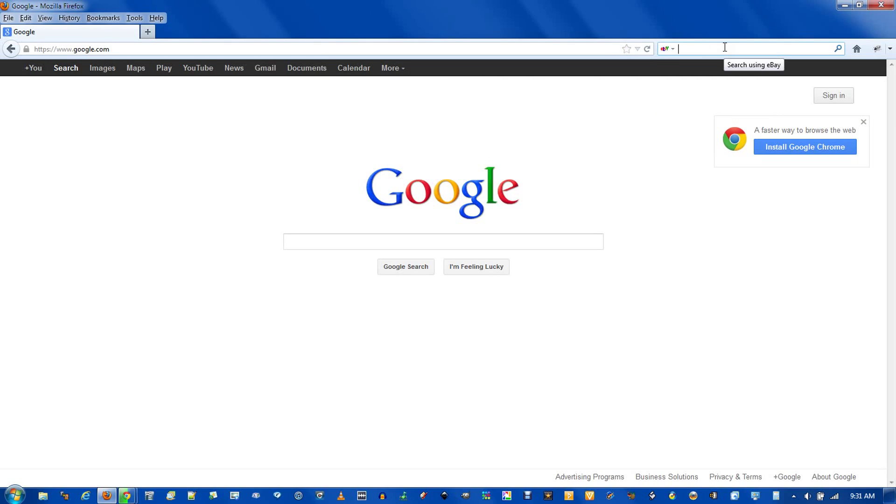
{"action": "type", "text": "google"}
{"action": "key", "text": "Return"}
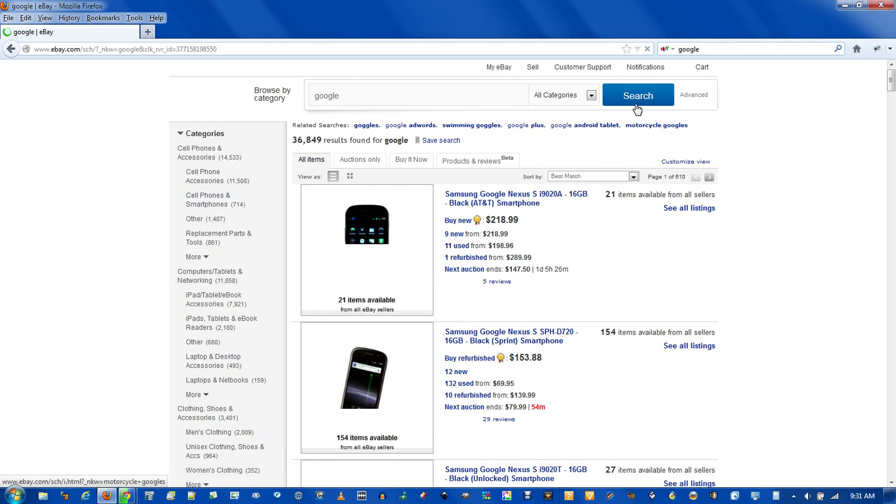
Switch the search engine to Google, rerun the 'google' search, then clear the search box.
{"action": "left_click", "coordinate": [668, 49]}
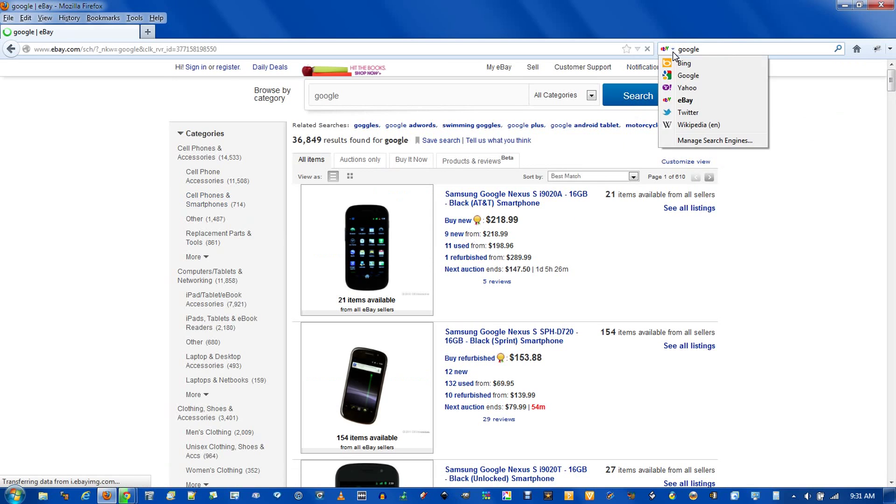
{"action": "left_click", "coordinate": [686, 76]}
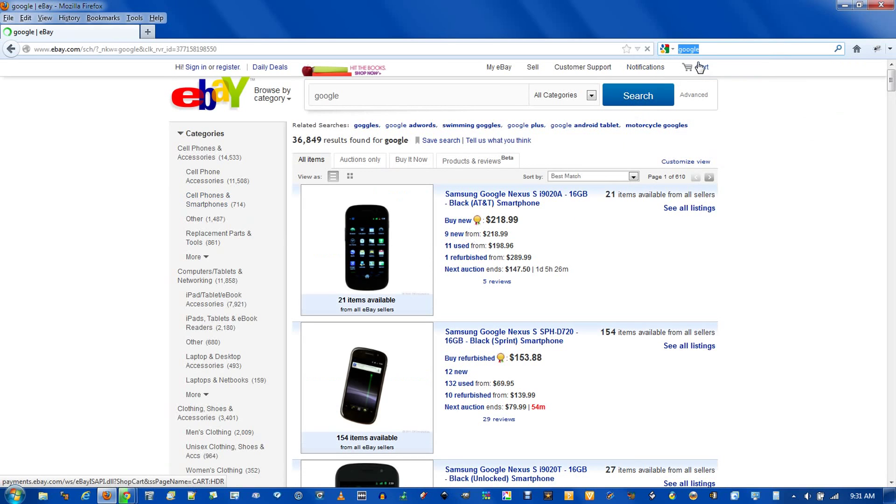
{"action": "left_click", "coordinate": [837, 49]}
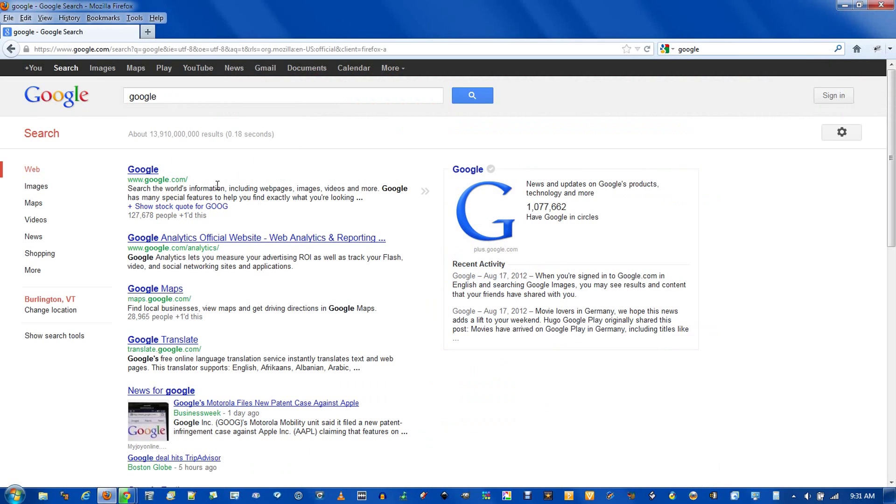
{"action": "left_click", "coordinate": [731, 48]}
{"action": "left_click", "coordinate": [672, 50]}
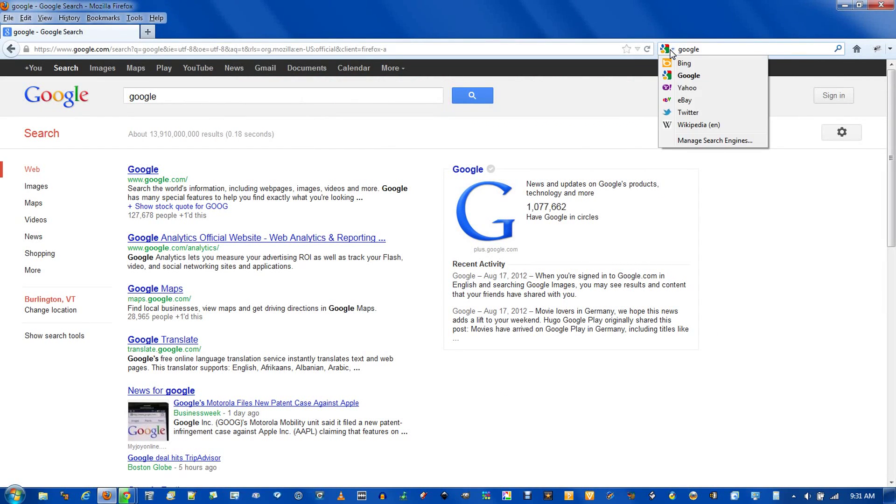
{"action": "left_click", "coordinate": [672, 49]}
{"action": "key", "text": "BackSpace"}
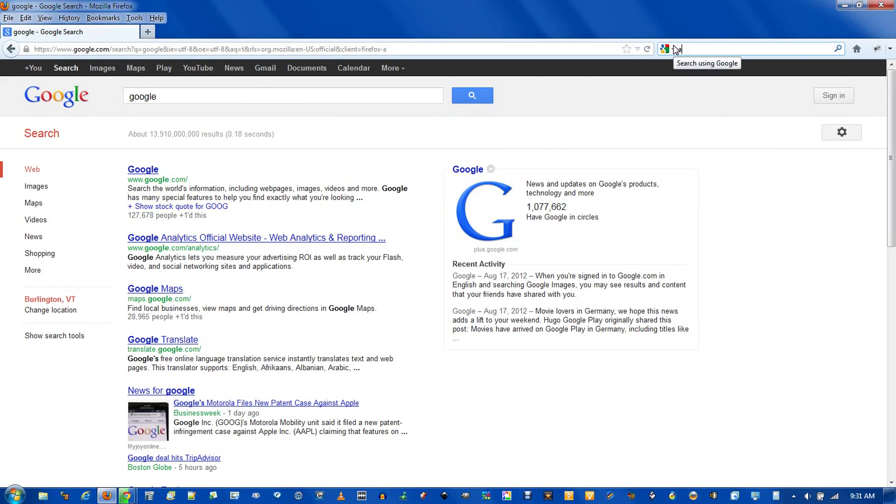
Enter 'aam' in the search box, then move Yahoo below eBay in Manage Search Engines.
{"action": "type", "text": "aam"}
{"action": "left_click", "coordinate": [673, 50]}
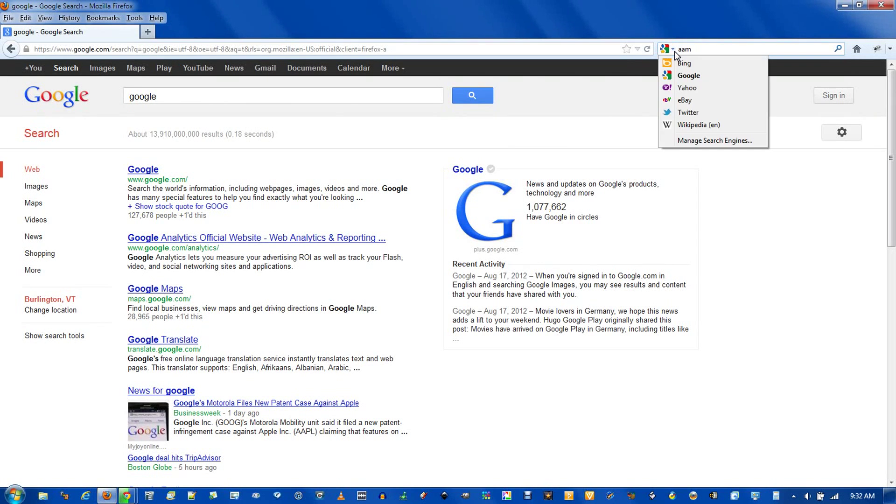
{"action": "left_click", "coordinate": [715, 140]}
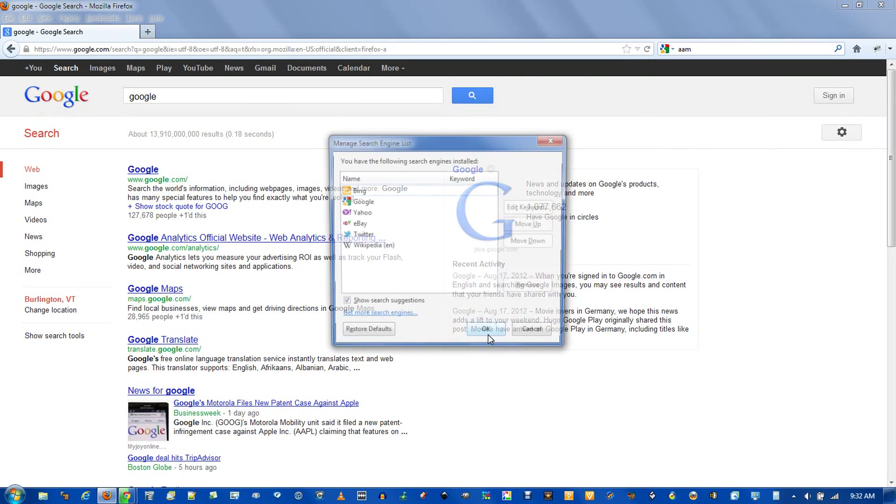
{"action": "left_click", "coordinate": [351, 213]}
{"action": "left_click", "coordinate": [532, 243]}
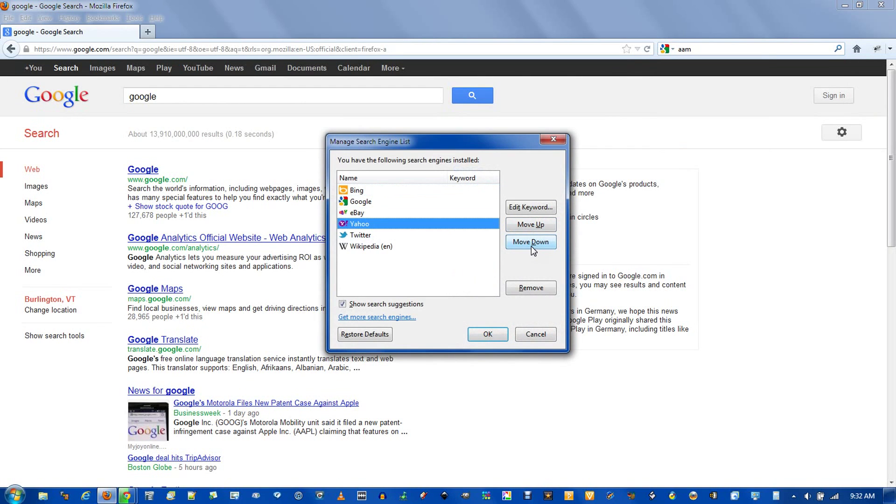
Remove Twitter from the engines, visit the Get more search engines page, then close it.
{"action": "left_click", "coordinate": [366, 236]}
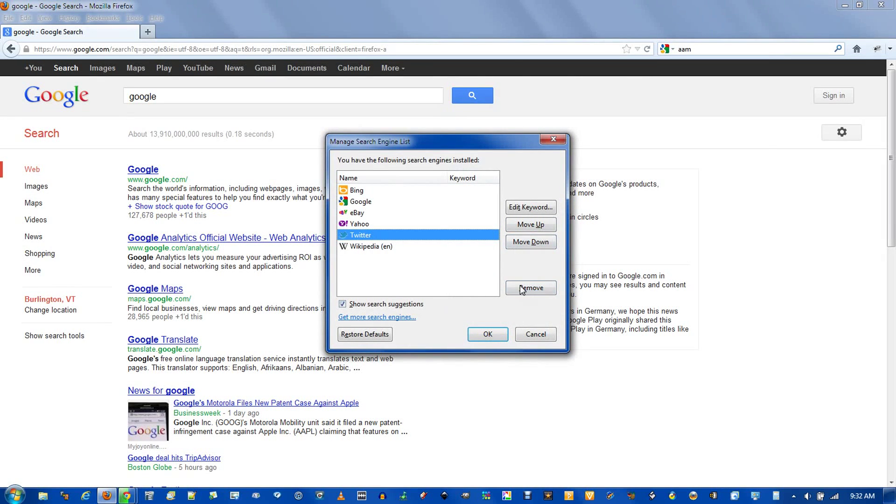
{"action": "left_click", "coordinate": [522, 289]}
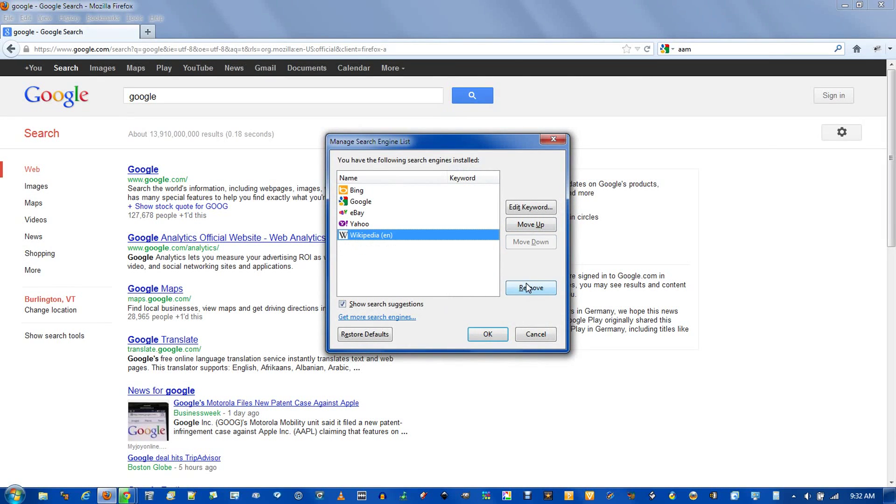
{"action": "left_click", "coordinate": [399, 318]}
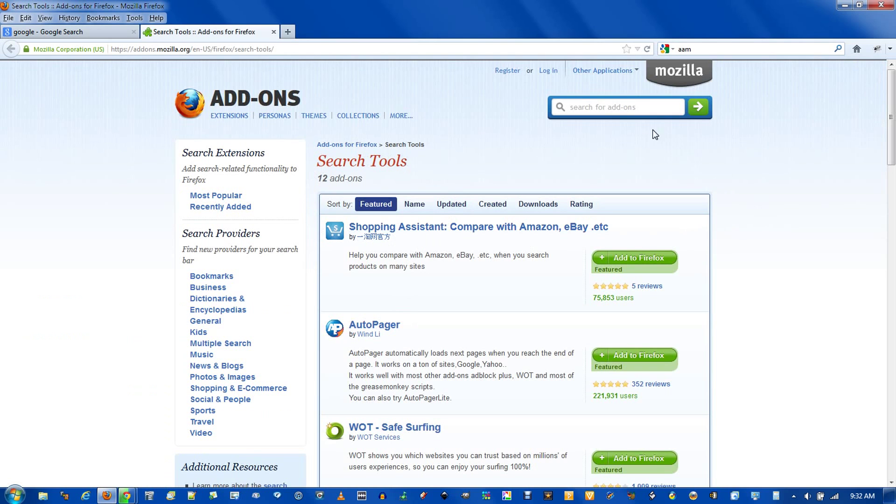
{"action": "left_click", "coordinate": [624, 110]}
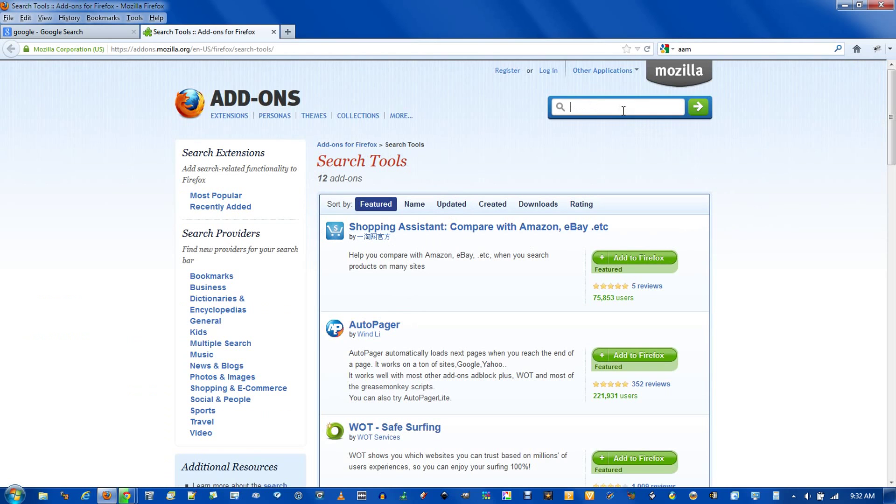
{"action": "left_click", "coordinate": [274, 32]}
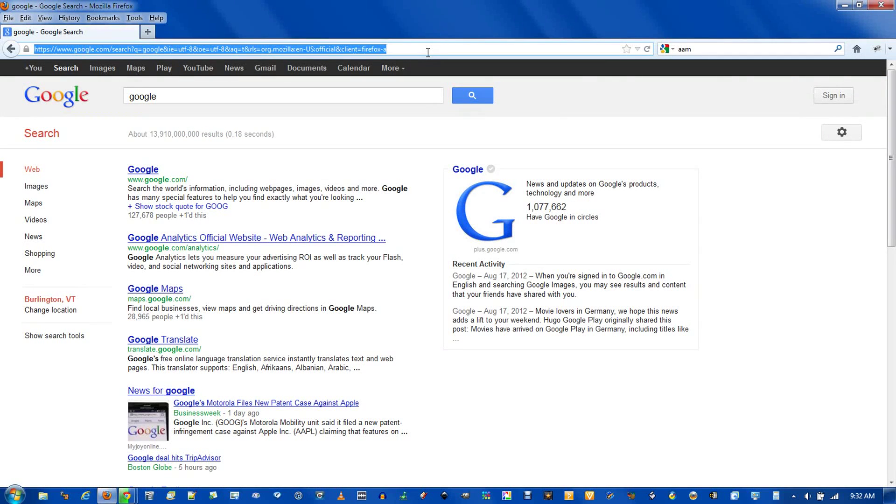
Search 'google' from the address bar, which lands on Ask.com, then load about:config.
{"action": "type", "text": "google"}
{"action": "key", "text": "Return"}
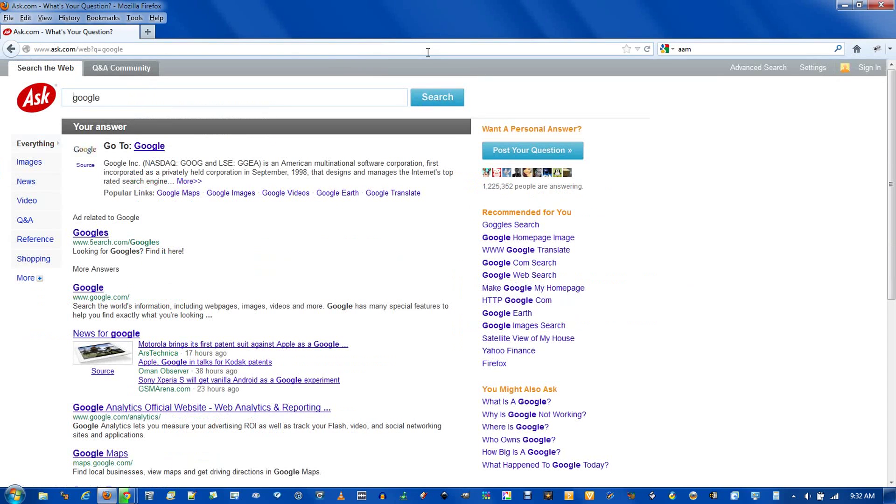
{"action": "left_click", "coordinate": [167, 49]}
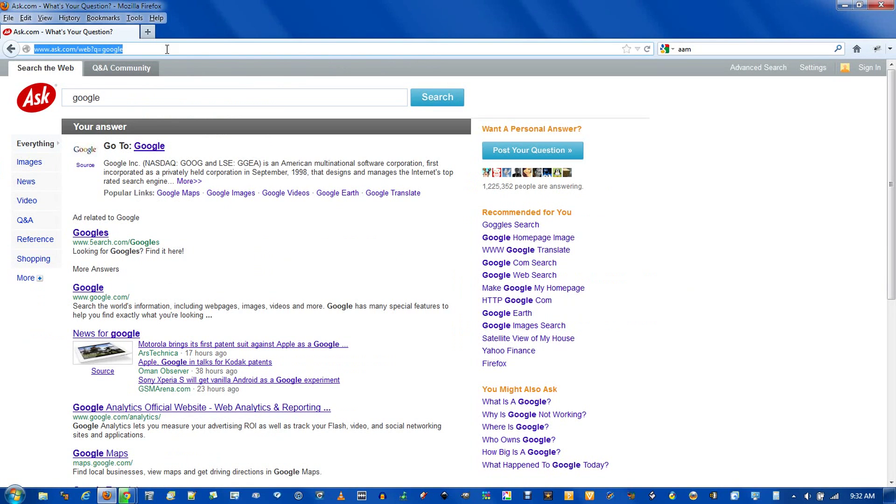
{"action": "type", "text": "abou"}
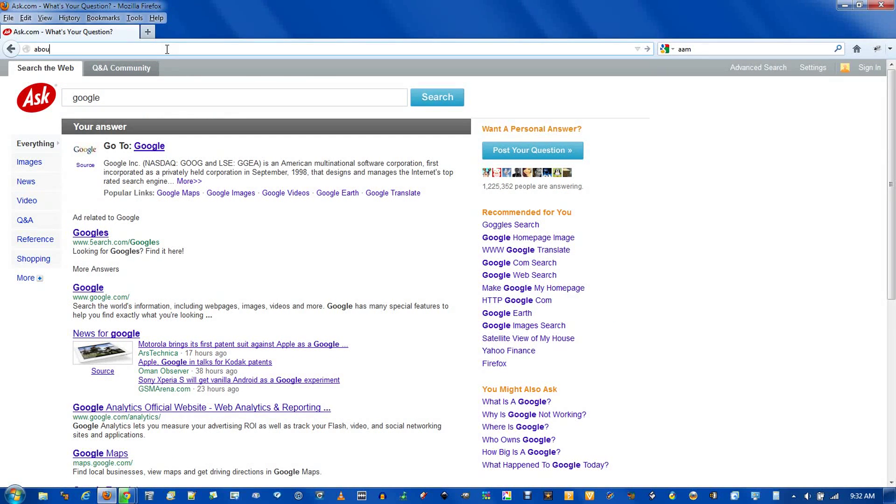
{"action": "type", "text": "t:config"}
{"action": "key", "text": "Return"}
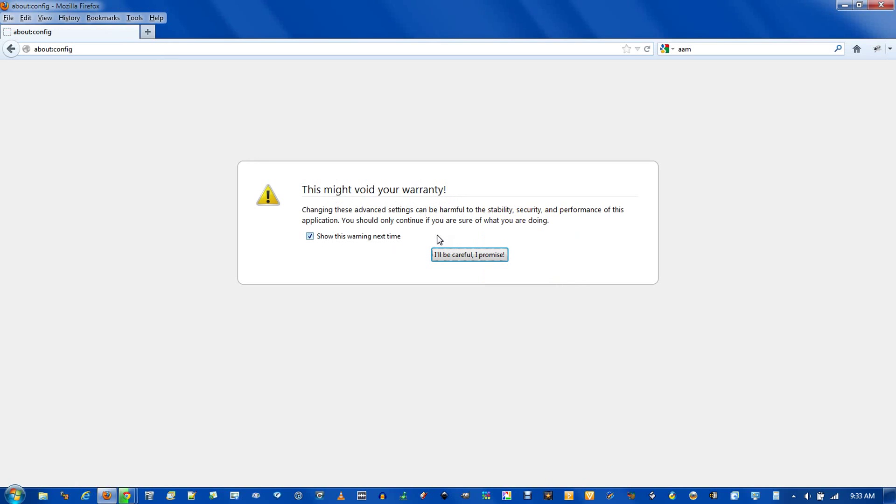
Accept the warranty warning and filter preferences by 'keyword' to select keyword.URL.
{"action": "left_click", "coordinate": [466, 256]}
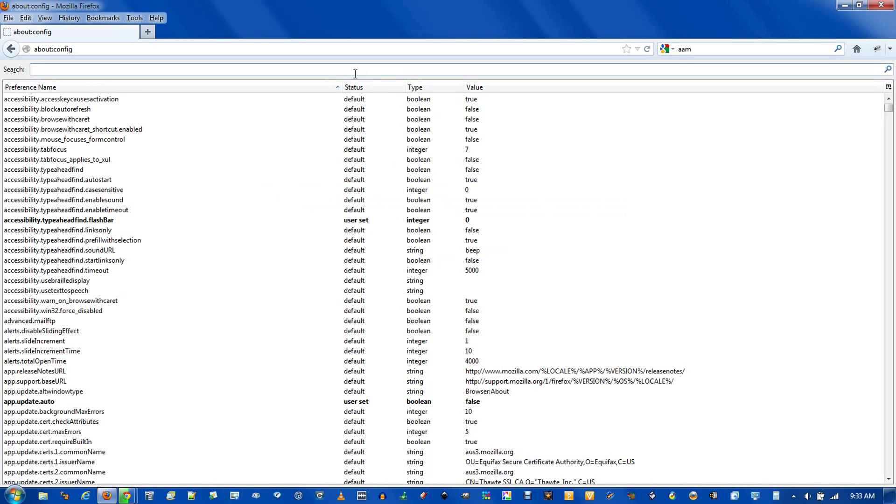
{"action": "type", "text": "keyword"}
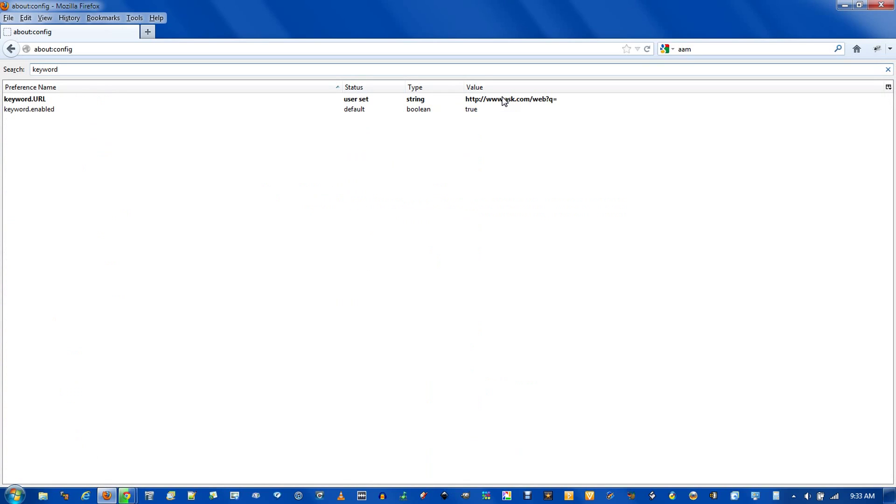
{"action": "left_click", "coordinate": [504, 100]}
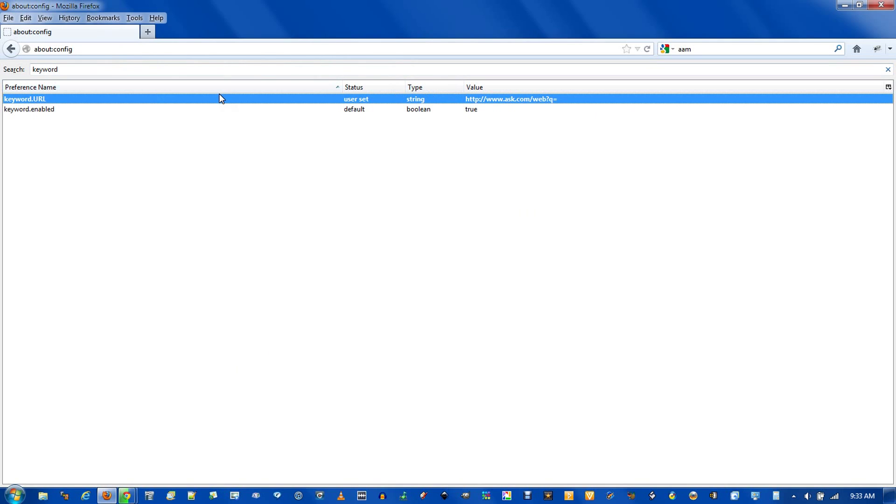
In Chrome, run a Google search for 'google'.
{"action": "key", "text": "alt+Tab"}
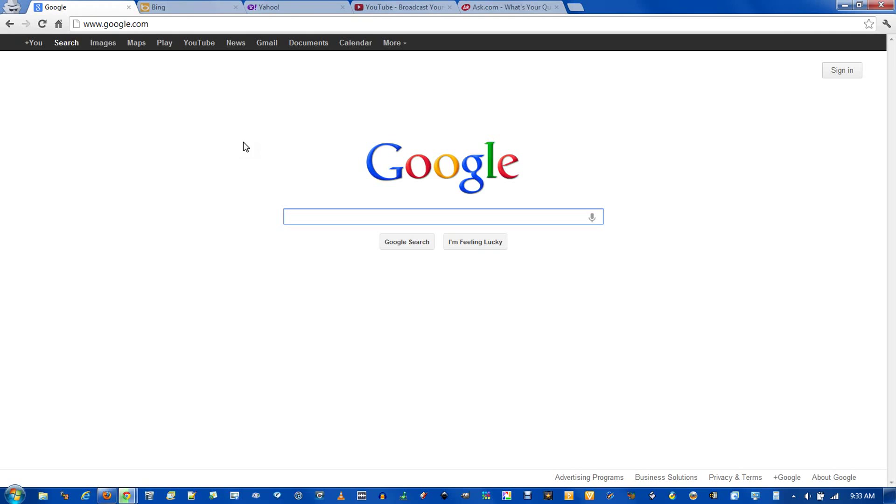
{"action": "left_click", "coordinate": [293, 26]}
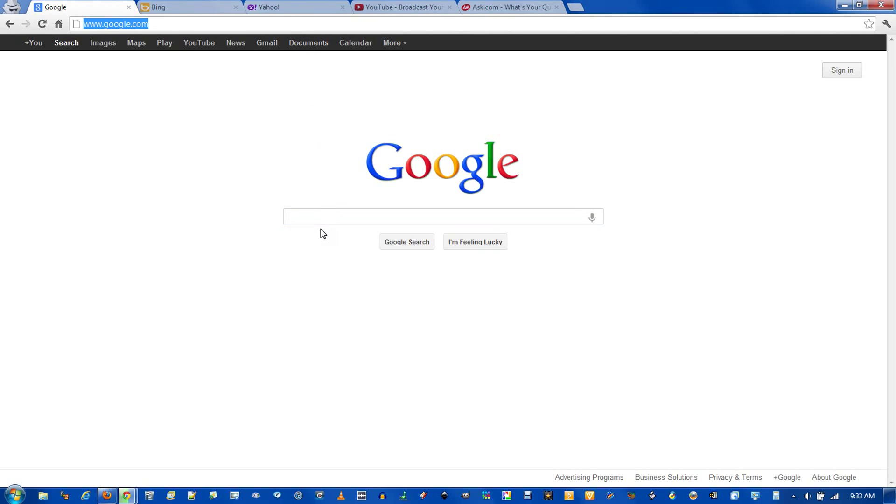
{"action": "left_click", "coordinate": [333, 219]}
{"action": "type", "text": "google"}
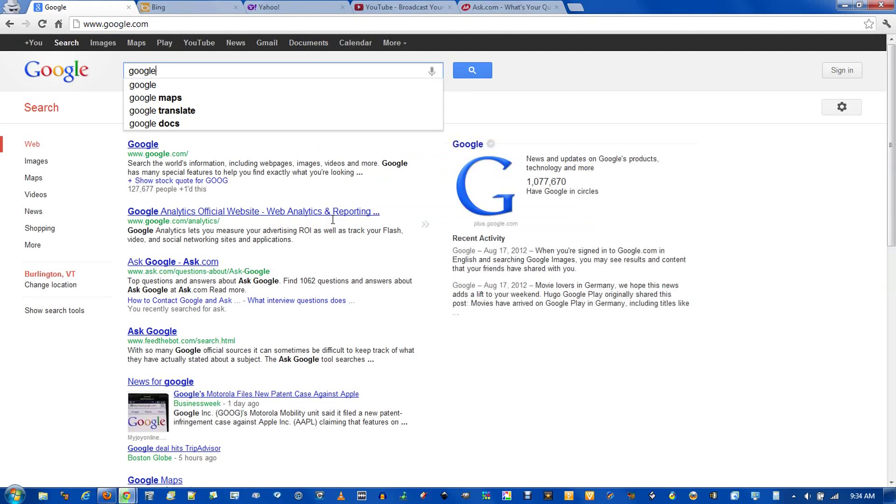
{"action": "key", "text": "Return"}
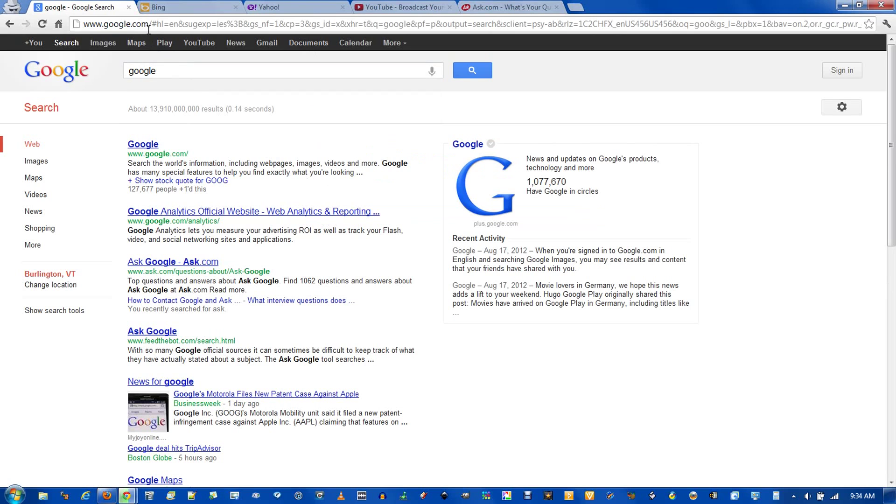
{"action": "left_click", "coordinate": [375, 22]}
{"action": "type", "text": "google"}
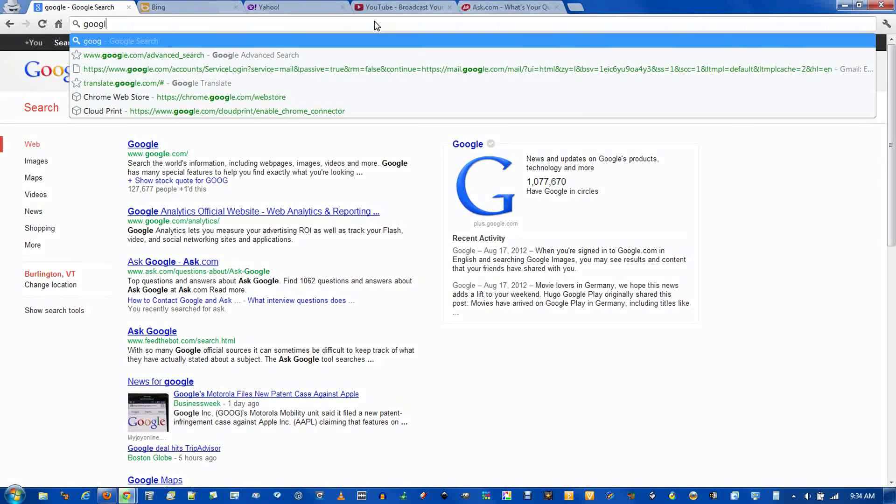
{"action": "key", "text": "Return"}
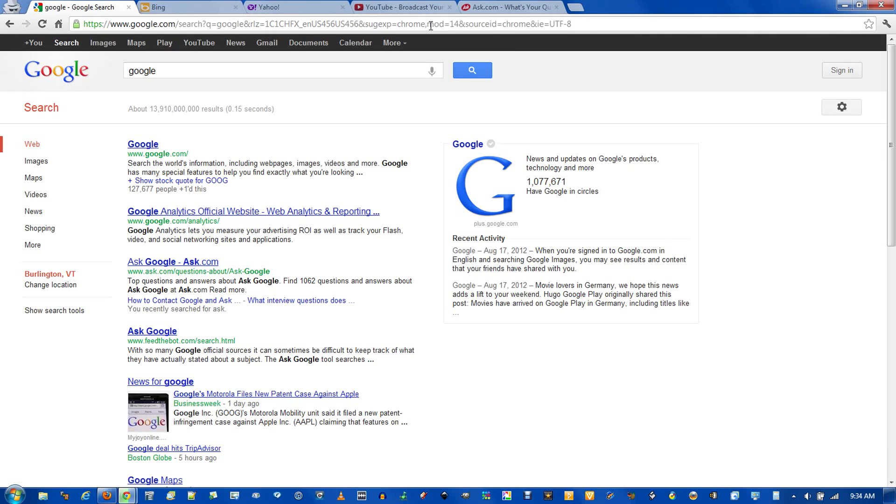
{"action": "left_click", "coordinate": [221, 24]}
{"action": "left_click", "coordinate": [220, 24]}
{"action": "left_click_drag", "start_coordinate": [217, 25], "coordinate": [244, 30]}
{"action": "left_click", "coordinate": [250, 27]}
{"action": "key", "text": "shift+End"}
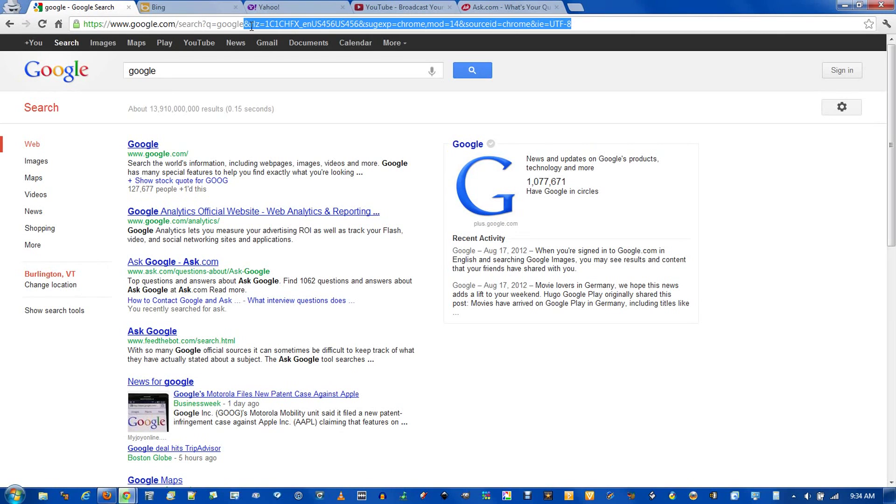
{"action": "key", "text": "Delete"}
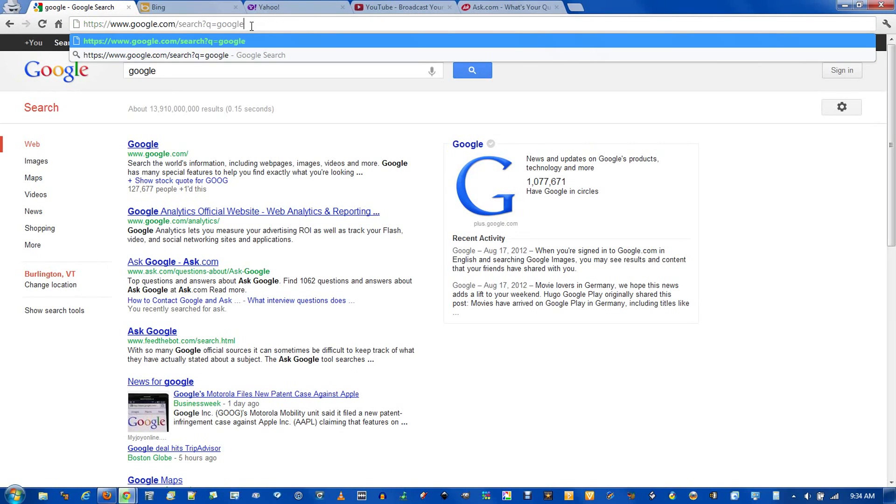
{"action": "key", "text": "Return"}
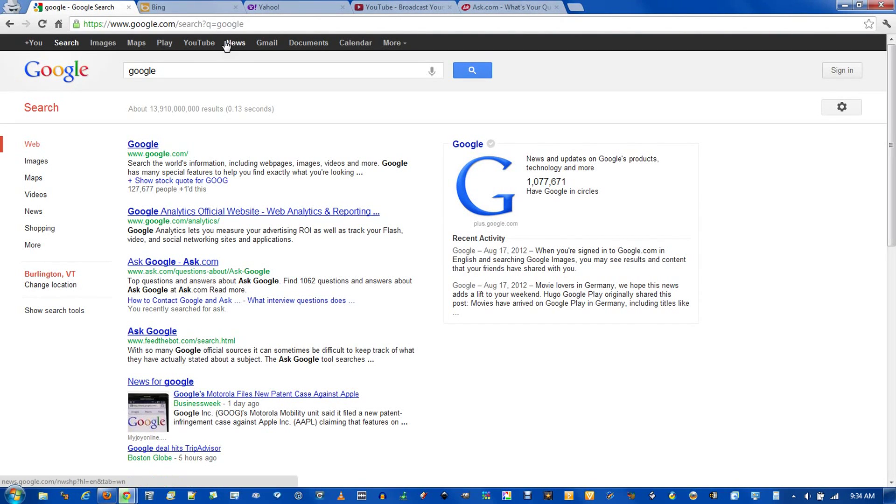
{"action": "key", "text": "shift+Home"}
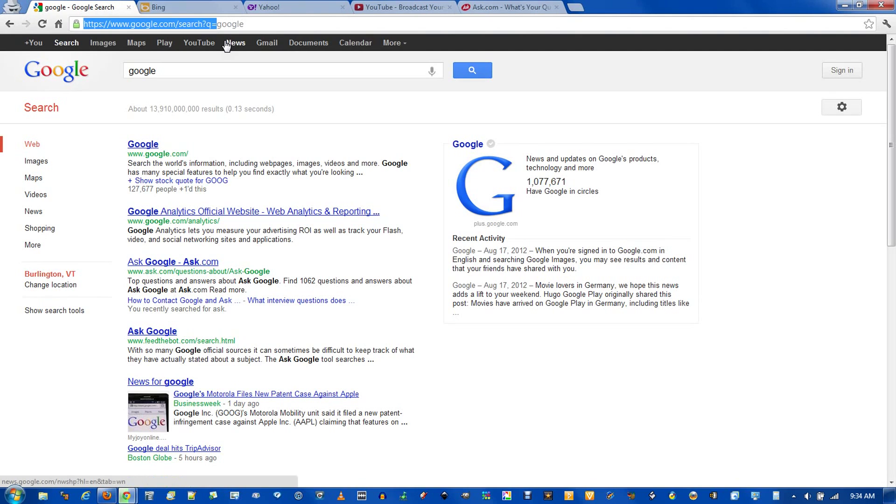
{"action": "right_click", "coordinate": [197, 27]}
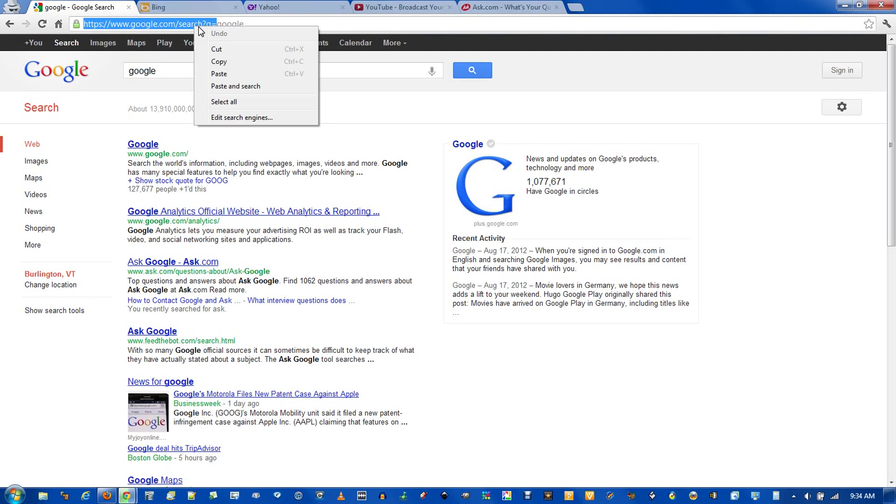
{"action": "left_click", "coordinate": [220, 60]}
Back in Firefox, paste the Google search URL as keyword.URL's value.
{"action": "key", "text": "alt+Tab"}
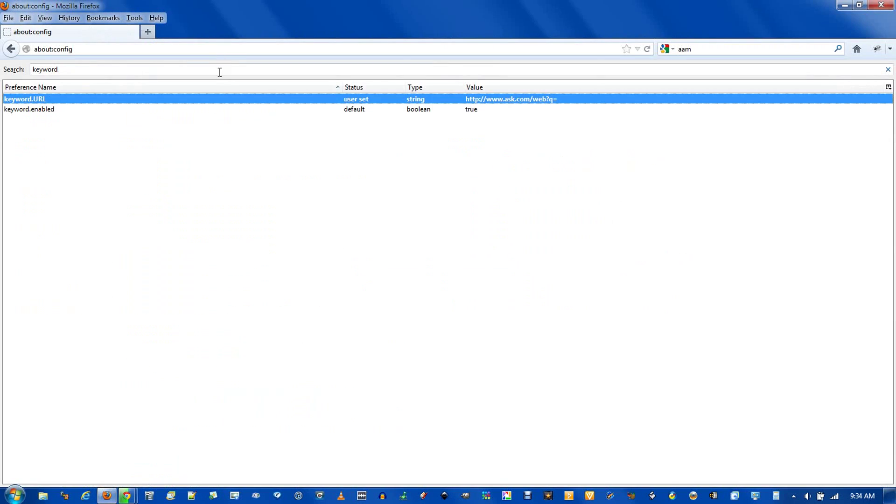
{"action": "double_click", "coordinate": [483, 102]}
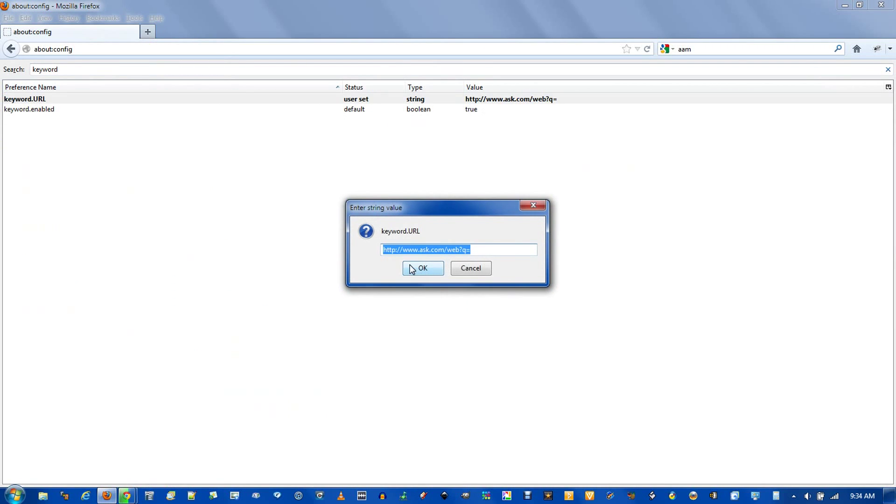
{"action": "key", "text": "ctrl+v"}
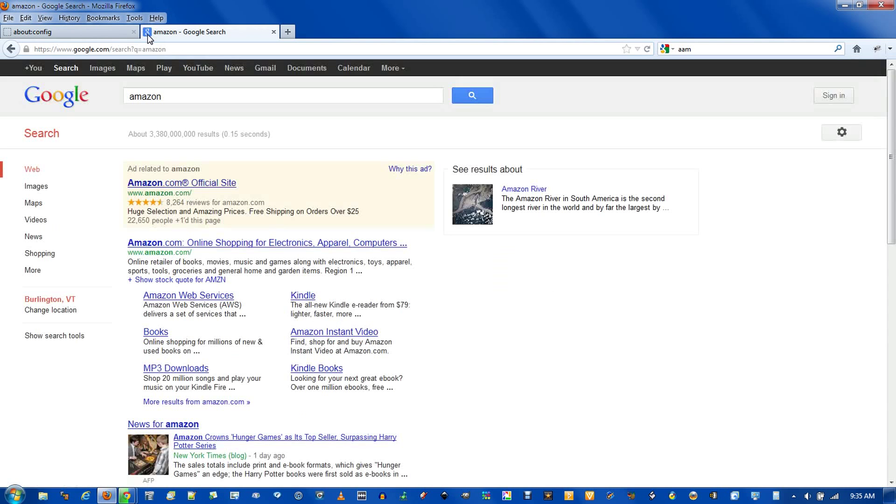
{"action": "left_click", "coordinate": [86, 34]}
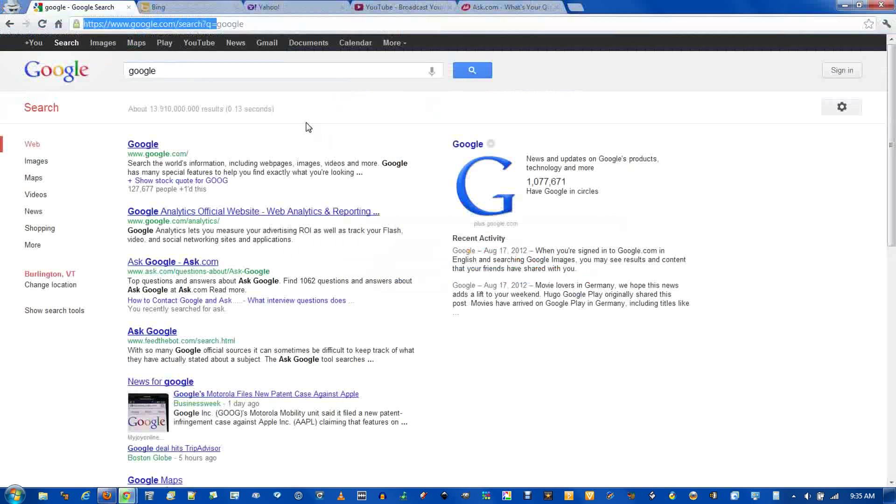
{"action": "left_click", "coordinate": [186, 6]}
{"action": "left_click", "coordinate": [256, 142]}
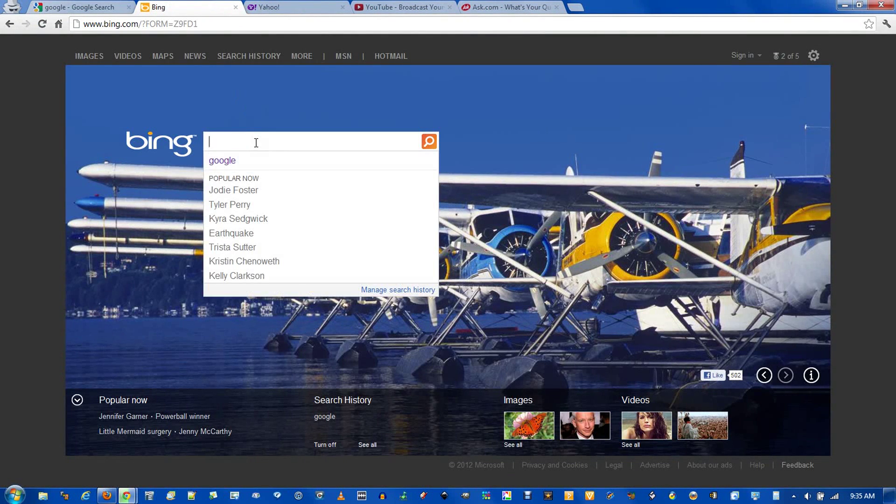
{"action": "type", "text": "google"}
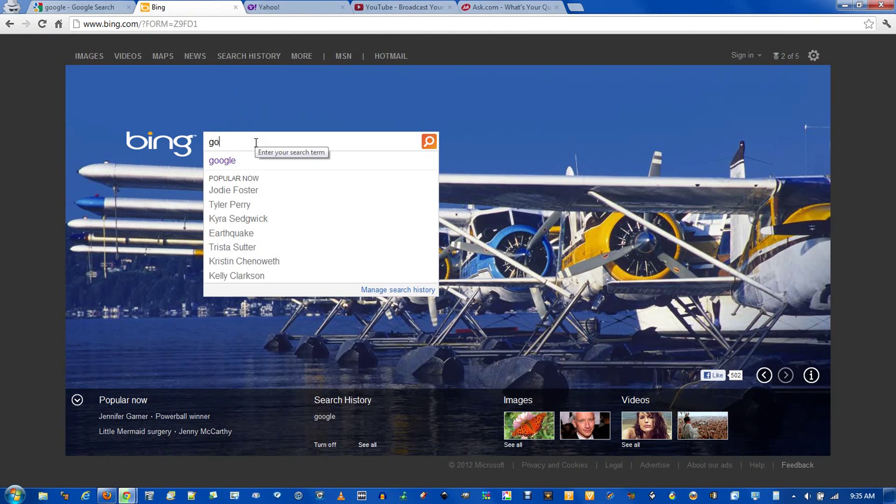
{"action": "key", "text": "Return"}
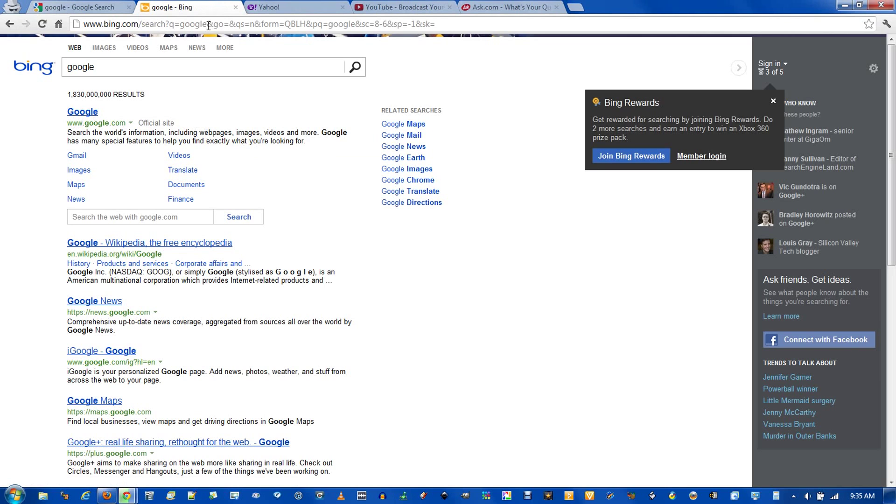
{"action": "left_click_drag", "start_coordinate": [208, 24], "coordinate": [487, 44]}
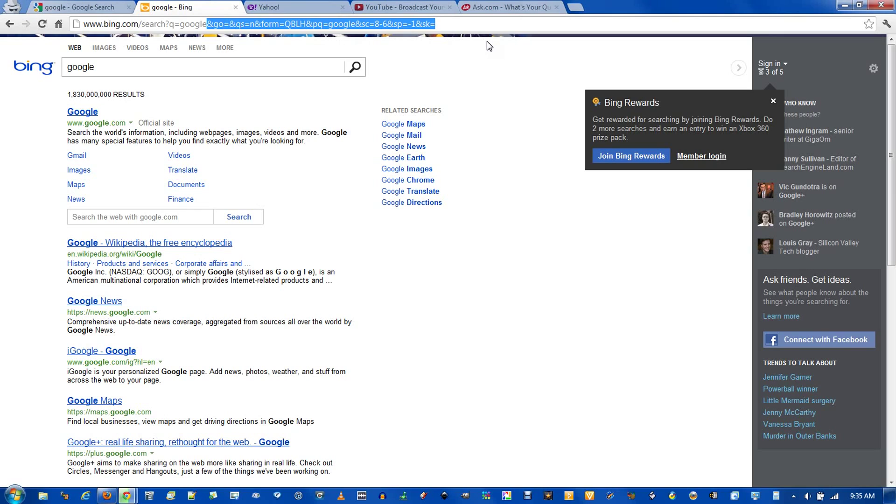
{"action": "key", "text": "BackSpace"}
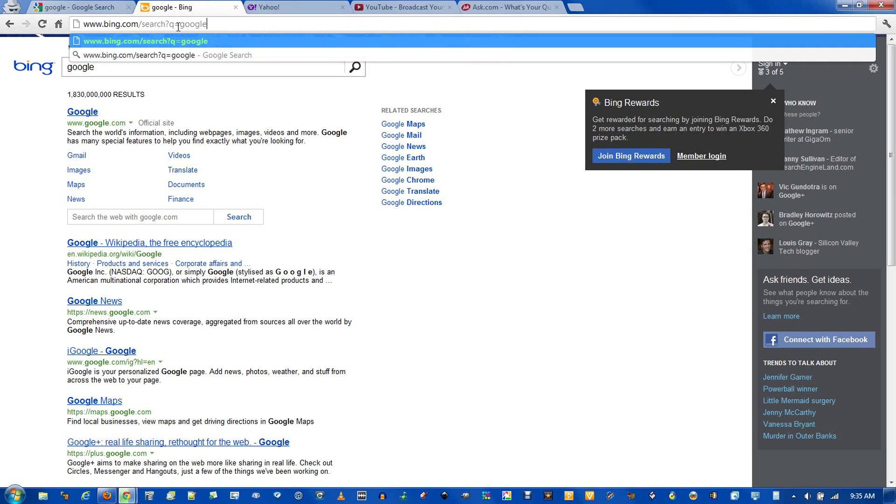
{"action": "left_click_drag", "start_coordinate": [178, 27], "coordinate": [2, 31]}
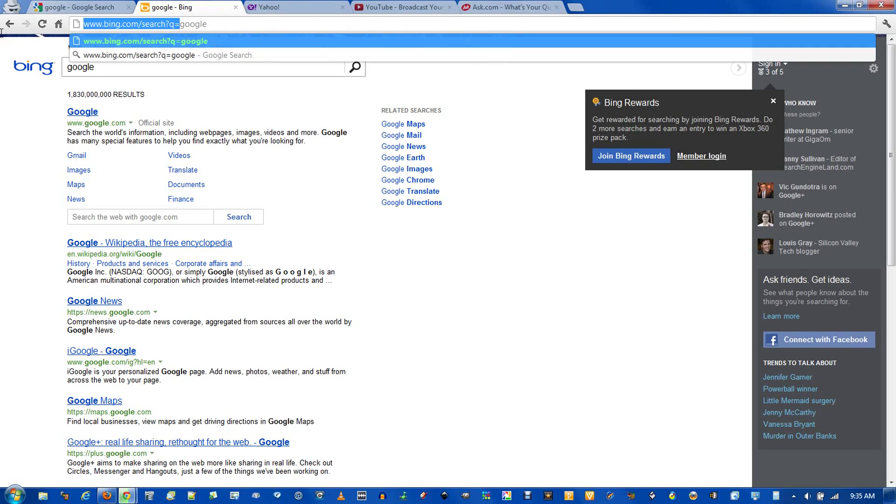
{"action": "right_click", "coordinate": [134, 27]}
Copy the Bing search URL and save it as keyword.URL's value.
{"action": "left_click", "coordinate": [150, 60]}
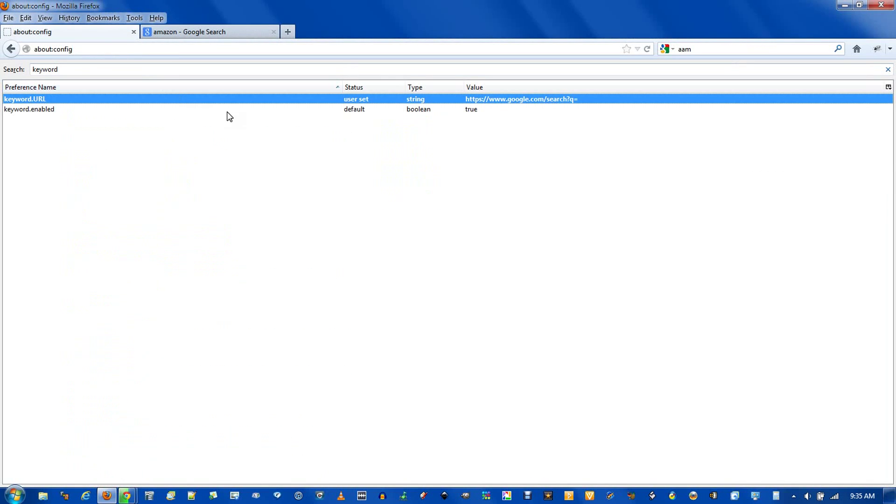
{"action": "double_click", "coordinate": [390, 99]}
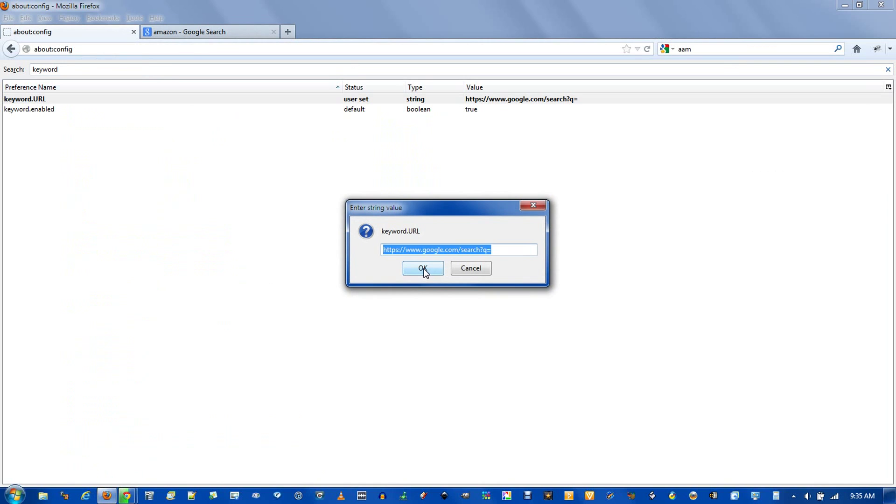
{"action": "key", "text": "ctrl+v"}
{"action": "left_click", "coordinate": [423, 269]}
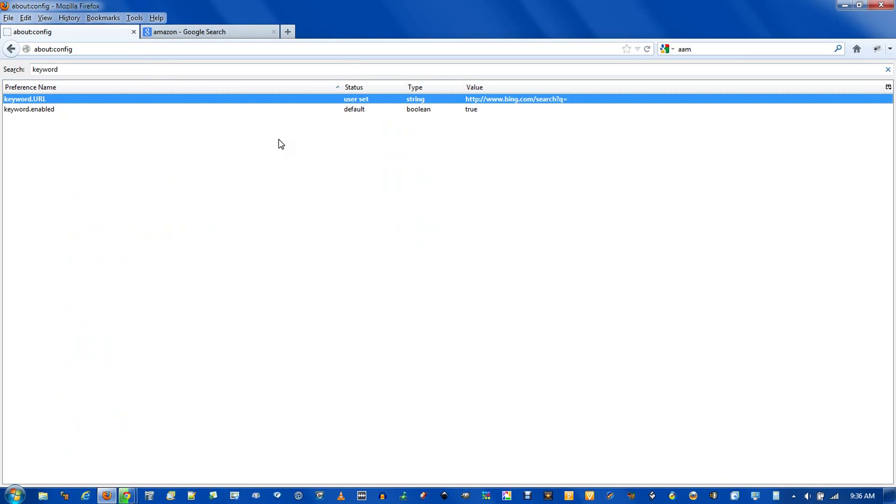
Test an address-bar search for 'google' from the amazon results tab.
{"action": "left_click", "coordinate": [229, 32]}
{"action": "left_click", "coordinate": [227, 48]}
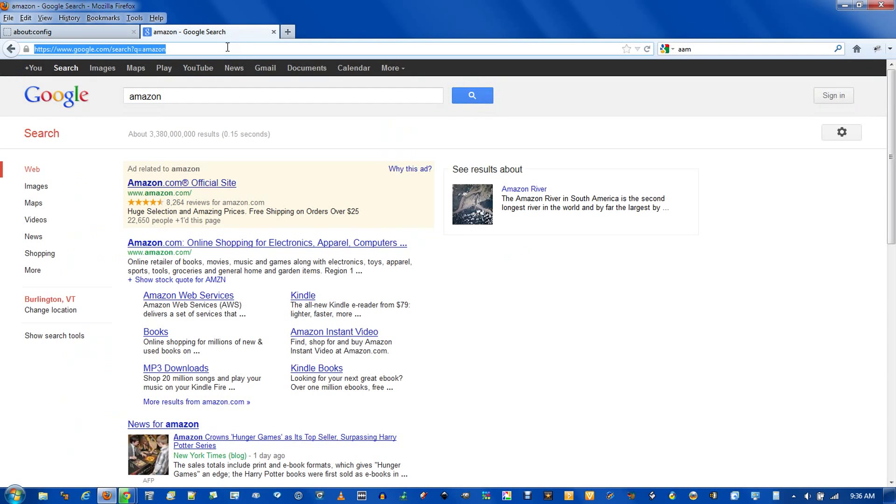
{"action": "type", "text": "google"}
{"action": "key", "text": "Return"}
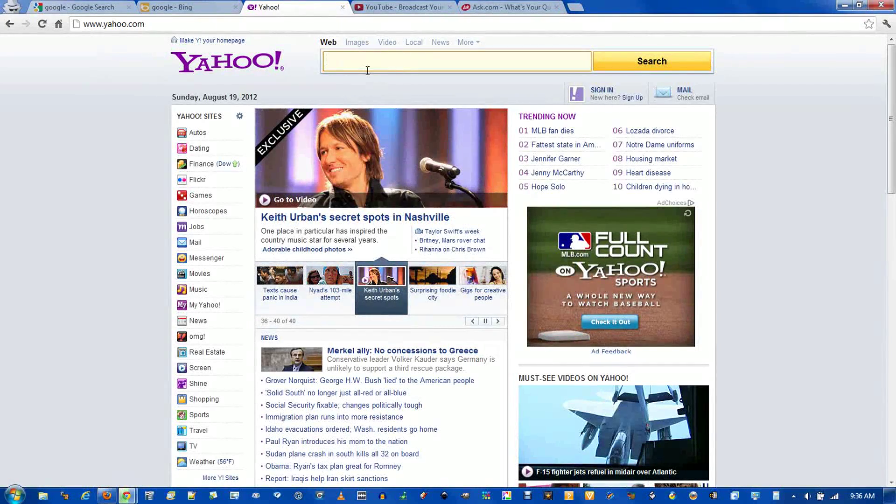
Search Yahoo for 'google' and trim the URL to search.yahoo.com/search?p=, selecting it.
{"action": "type", "text": "g"}
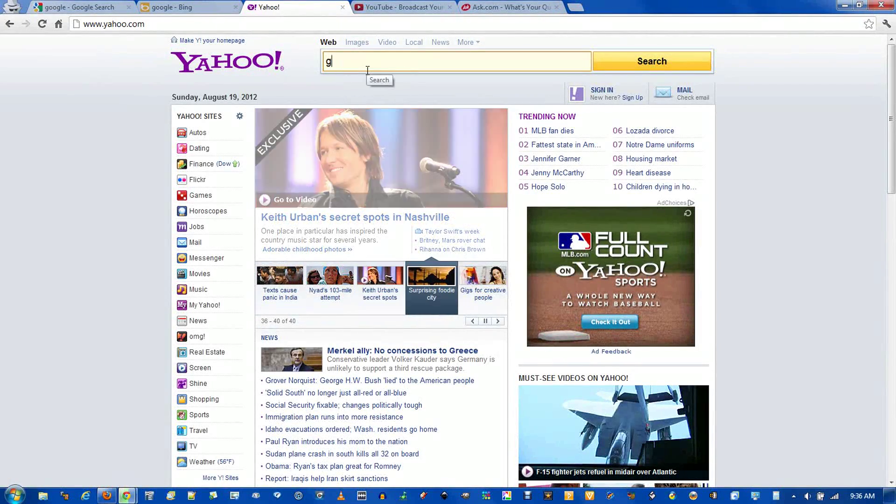
{"action": "type", "text": "oogle"}
{"action": "key", "text": "Return"}
{"action": "left_click_drag", "start_coordinate": [361, 23], "coordinate": [590, 26]}
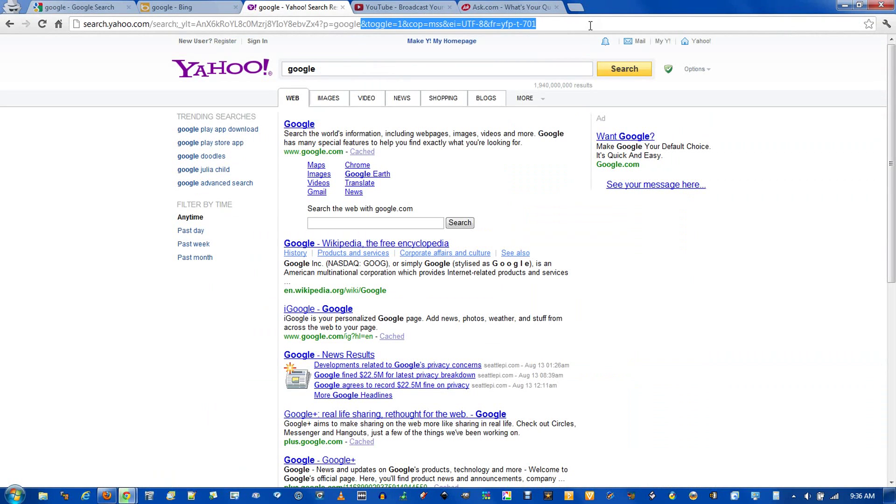
{"action": "key", "text": "BackSpace"}
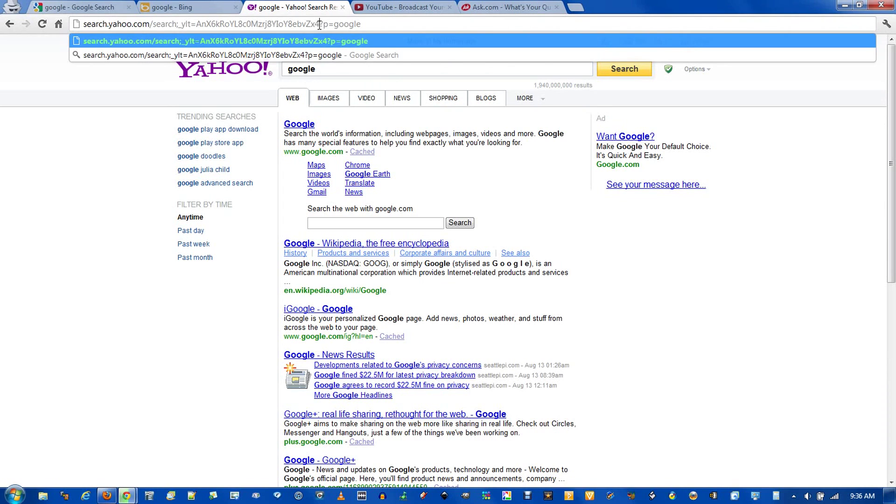
{"action": "left_click_drag", "start_coordinate": [319, 24], "coordinate": [178, 35]}
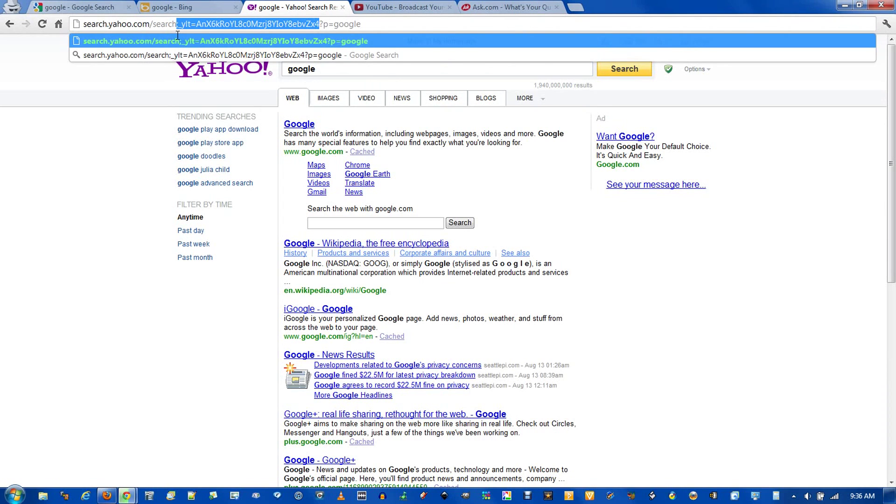
{"action": "key", "text": "BackSpace"}
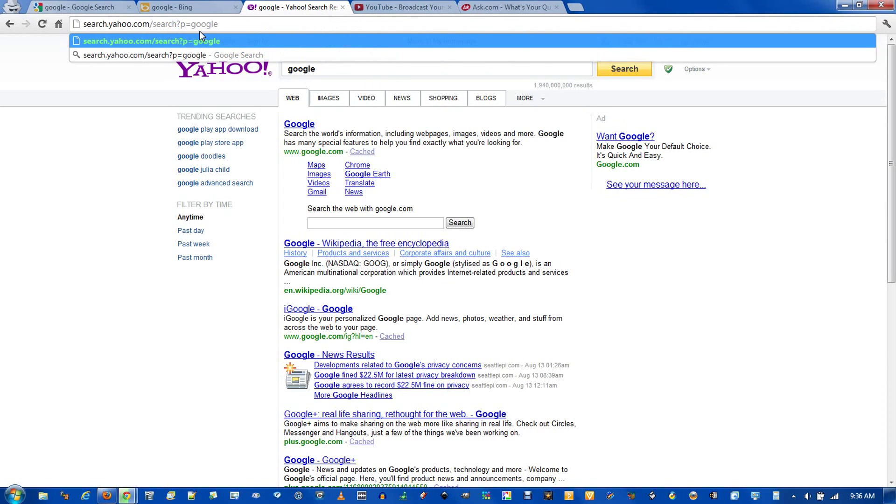
{"action": "key", "text": "Return"}
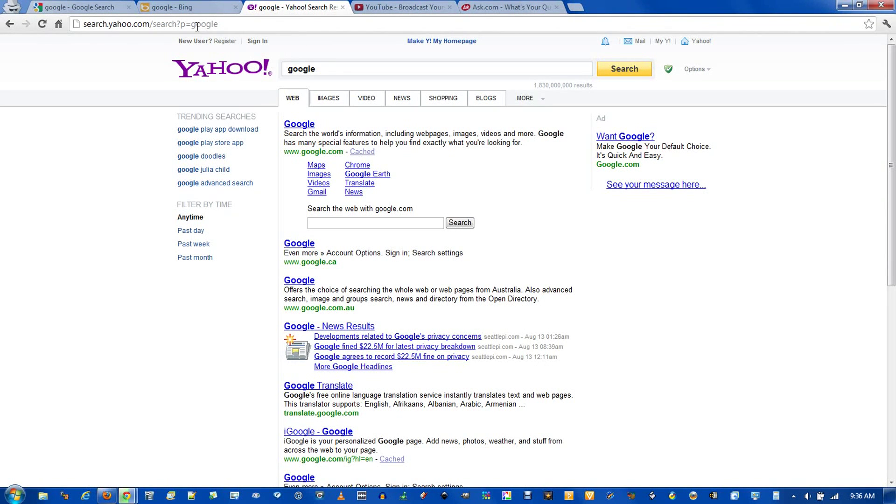
{"action": "left_click_drag", "start_coordinate": [192, 24], "coordinate": [2, 19]}
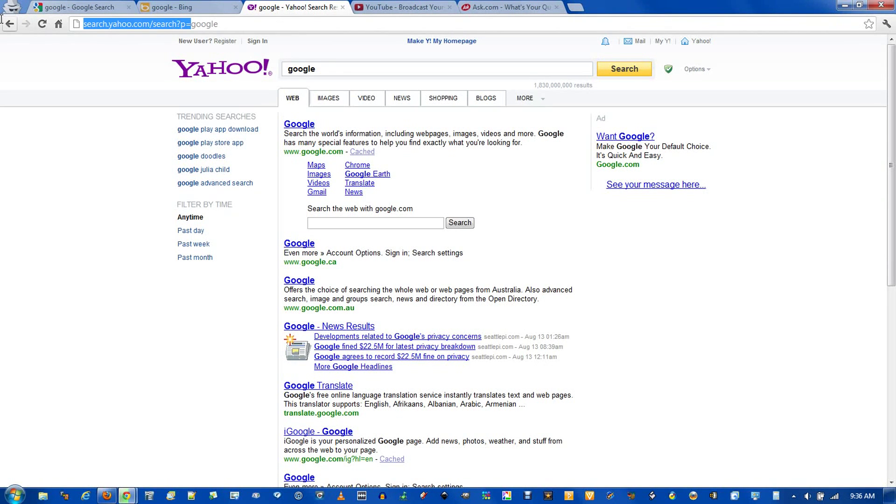
{"action": "key", "text": "alt+Tab"}
{"action": "double_click", "coordinate": [400, 97]}
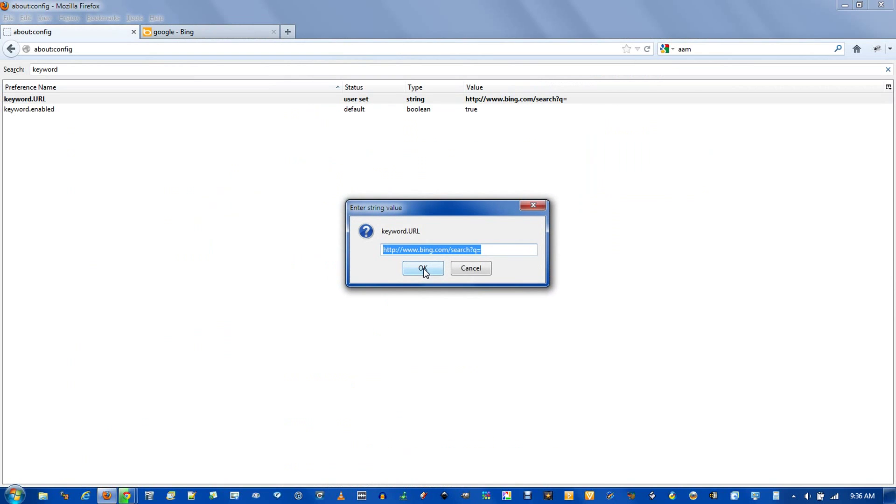
{"action": "key", "text": "ctrl+v"}
{"action": "left_click", "coordinate": [423, 270]}
Test an address-bar search for 'amazon', then return to about:config.
{"action": "left_click", "coordinate": [173, 31]}
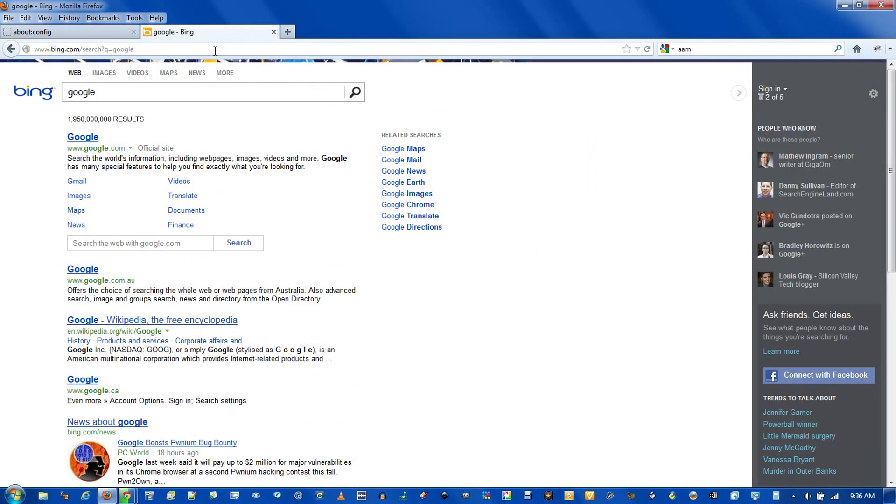
{"action": "left_click", "coordinate": [214, 49]}
{"action": "type", "text": "amazo"}
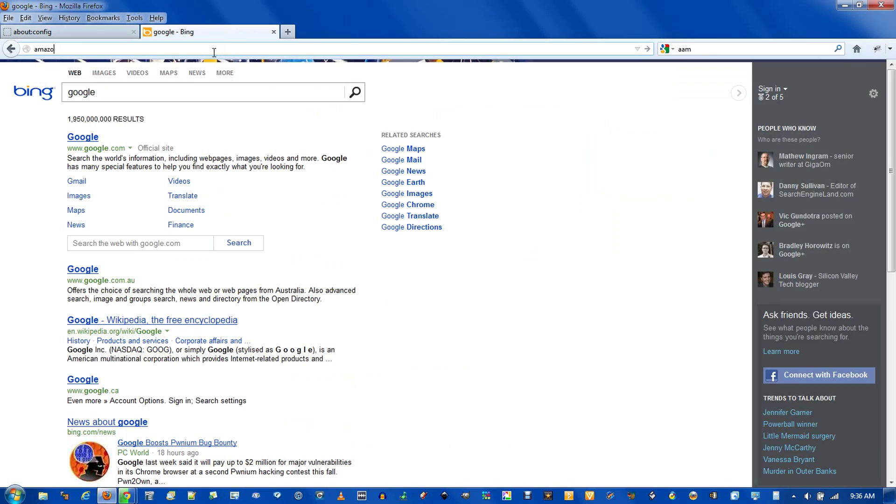
{"action": "type", "text": "n"}
{"action": "key", "text": "Return"}
{"action": "left_click", "coordinate": [110, 30]}
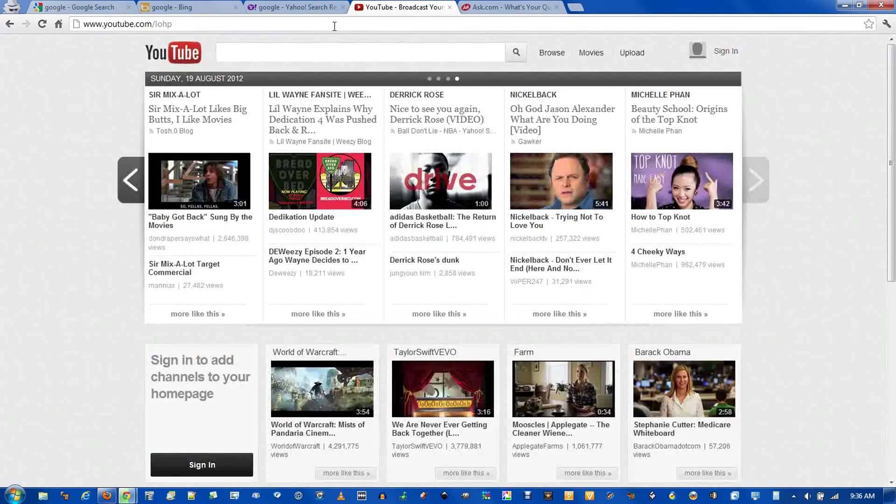
Search YouTube for 'google' in Chrome.
{"action": "left_click", "coordinate": [269, 53]}
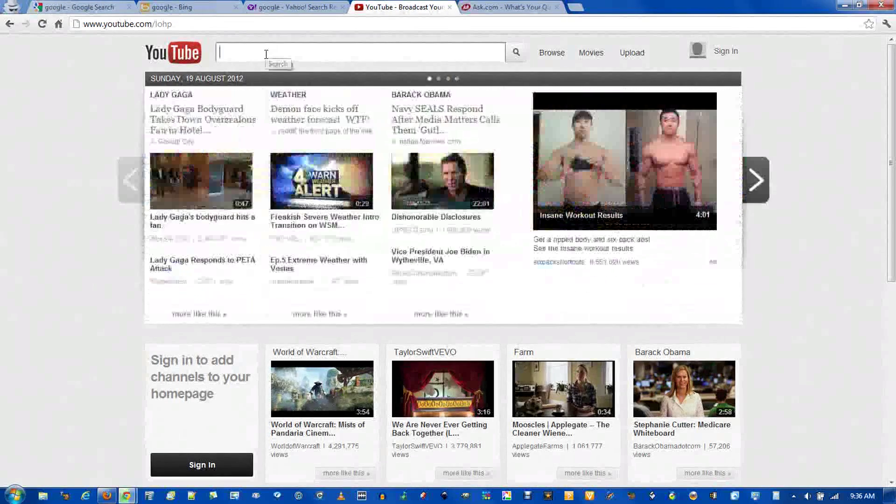
{"action": "type", "text": "google"}
{"action": "key", "text": "Return"}
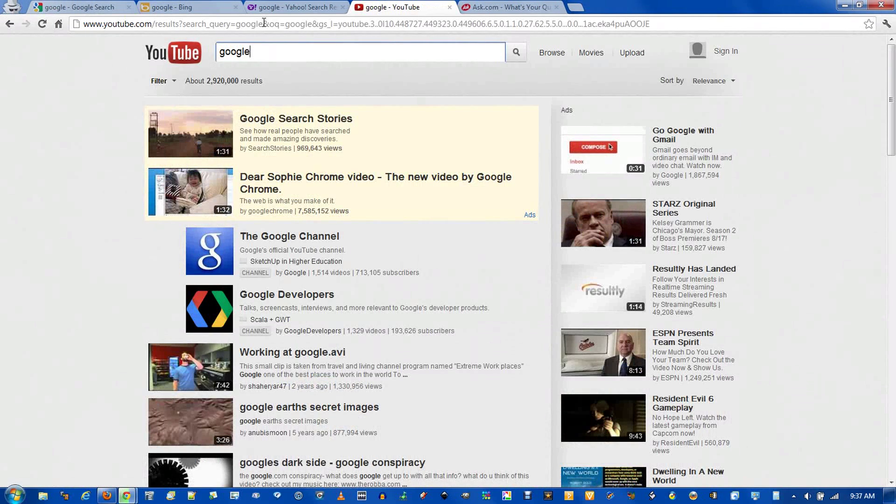
{"action": "left_click_drag", "start_coordinate": [263, 24], "coordinate": [726, 27]}
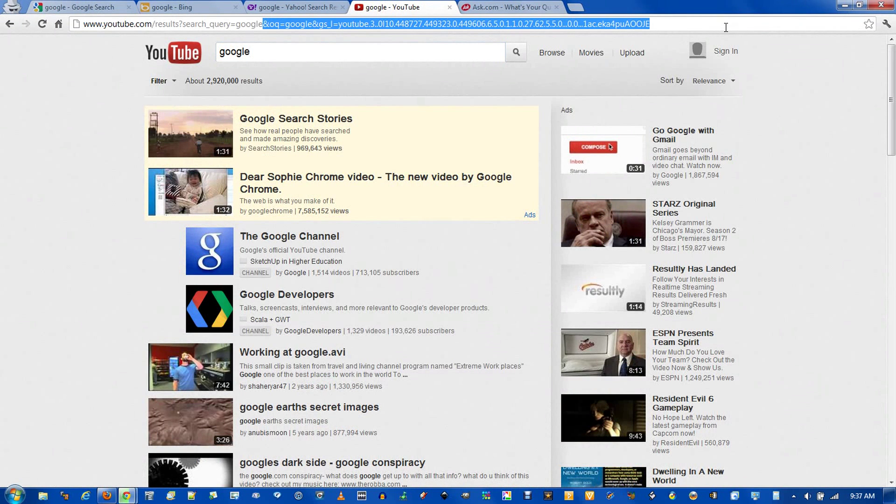
{"action": "key", "text": "BackSpace"}
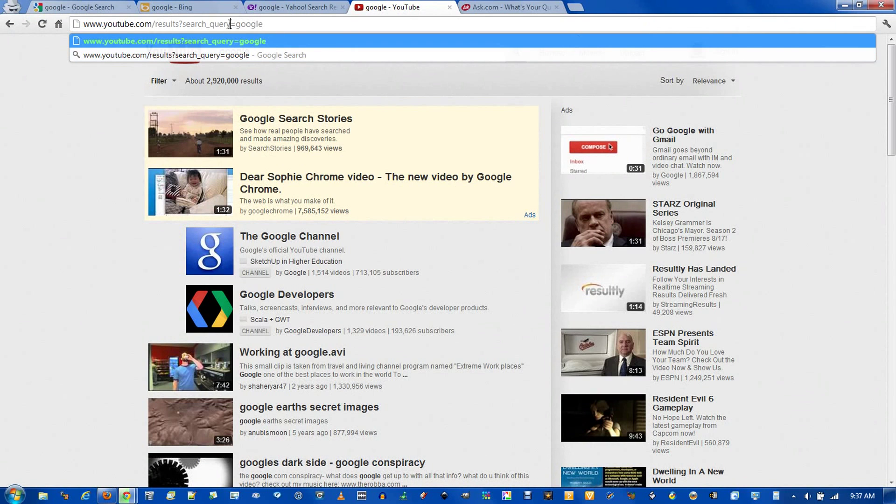
{"action": "left_click_drag", "start_coordinate": [237, 24], "coordinate": [80, 25]}
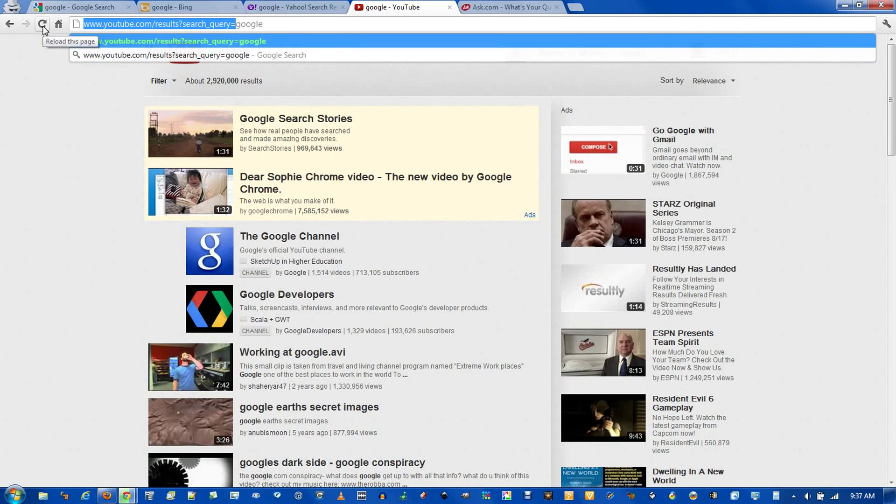
{"action": "key", "text": "alt+Tab"}
{"action": "double_click", "coordinate": [467, 100]}
Save the YouTube search URL as keyword.URL, then test an address-bar search for 'google'.
{"action": "key", "text": "ctrl+v"}
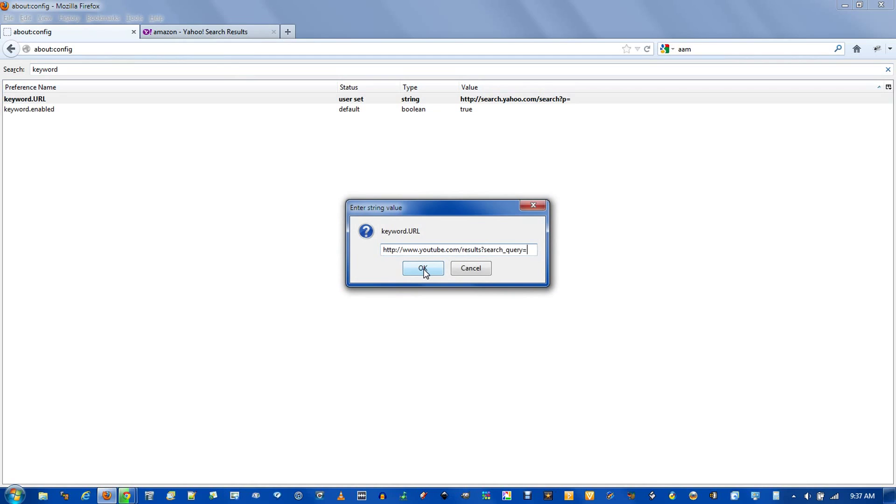
{"action": "left_click", "coordinate": [423, 268]}
{"action": "left_click", "coordinate": [224, 33]}
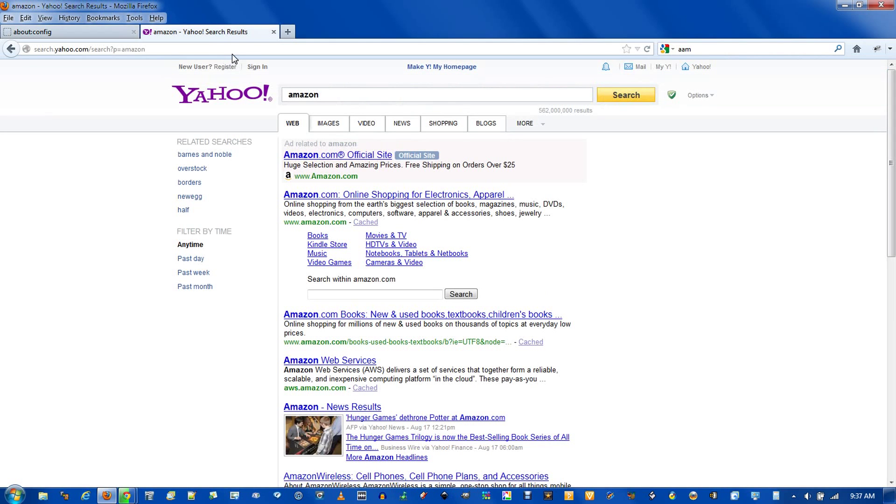
{"action": "left_click", "coordinate": [231, 55]}
{"action": "type", "text": "google"}
{"action": "key", "text": "Return"}
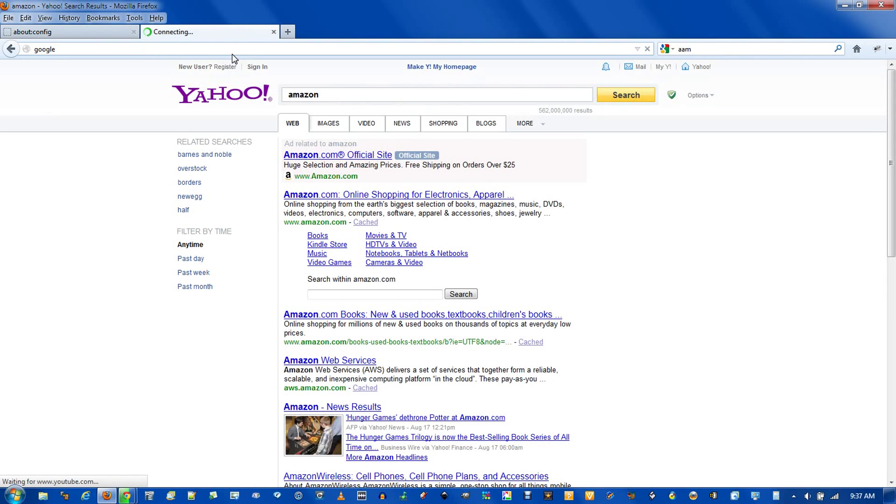